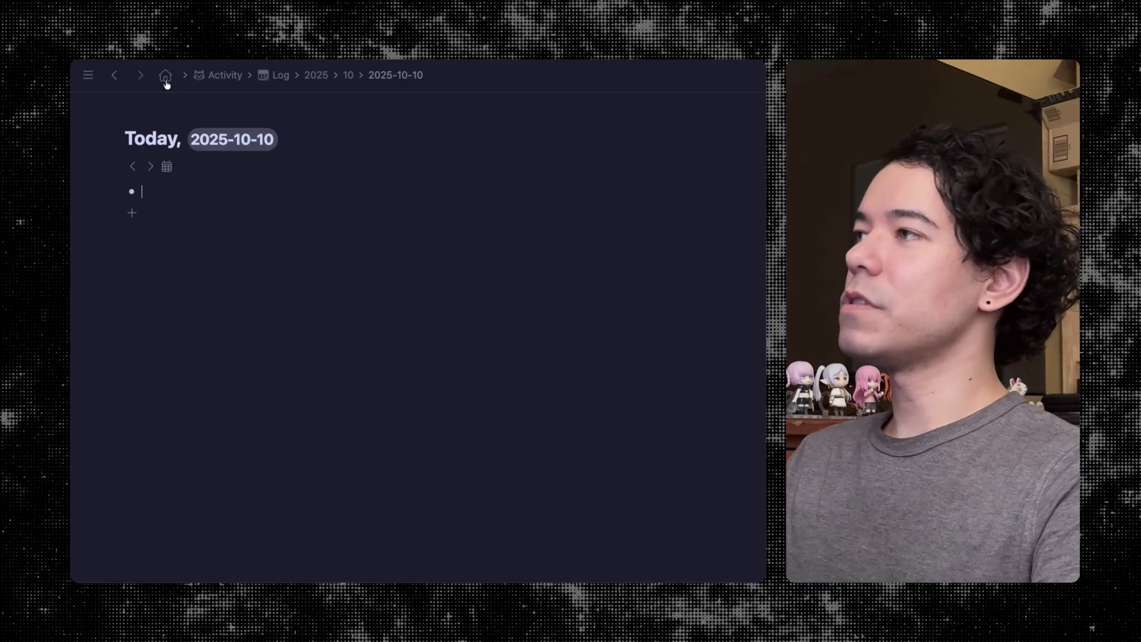
- In the Activity outline, check off 'Record next video' under Now and briefly expand Log
left_click(205, 77)
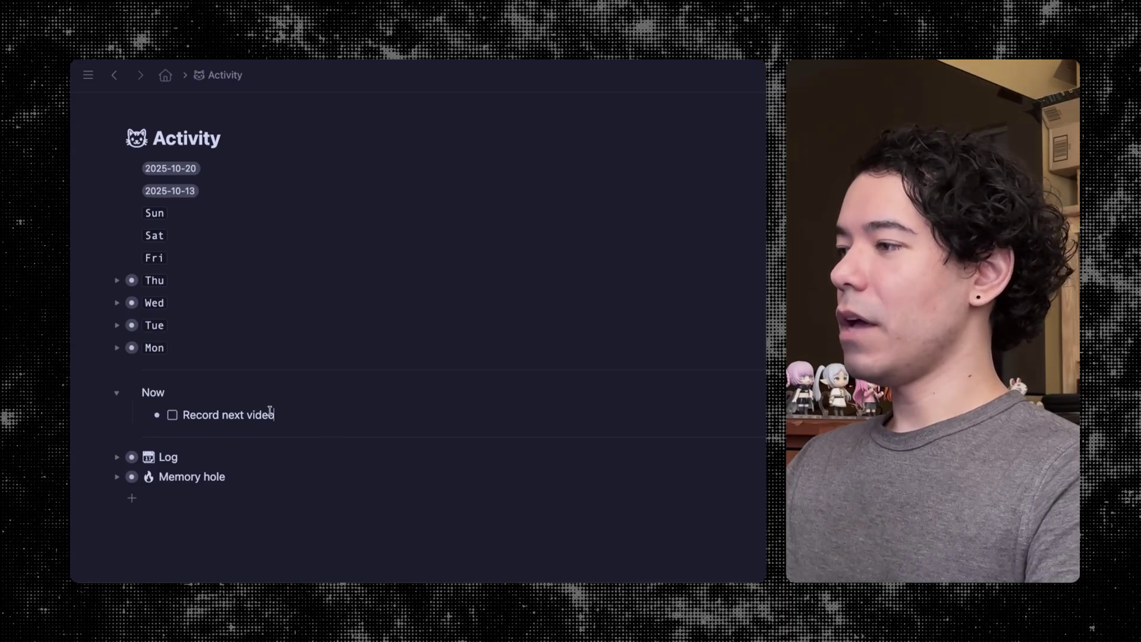
left_click(172, 415)
left_click(291, 418)
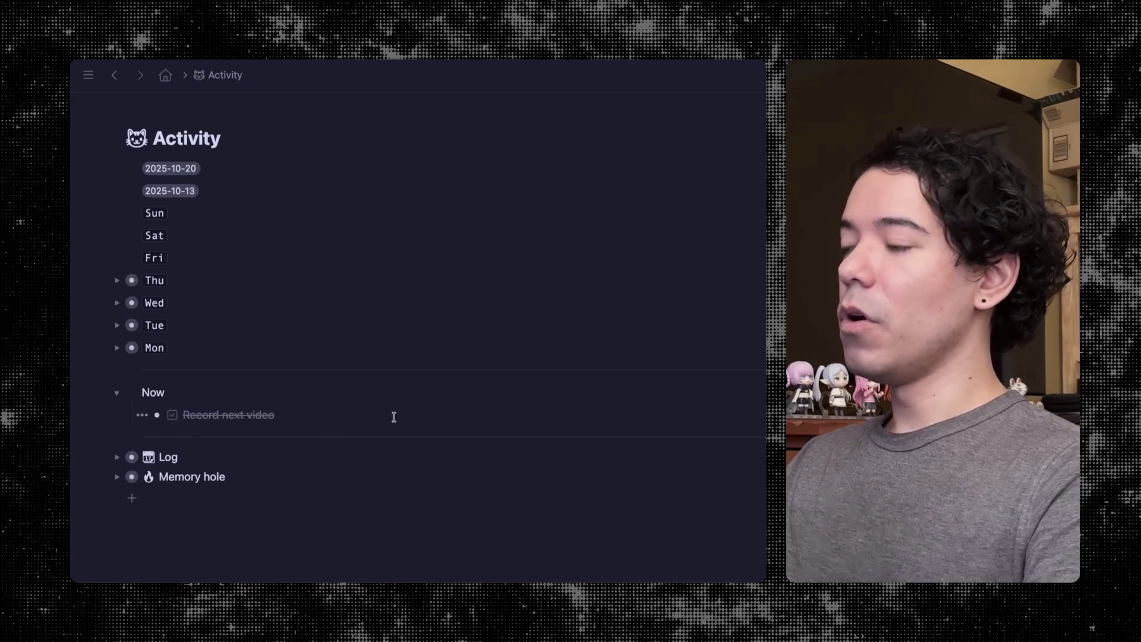
left_click(117, 457)
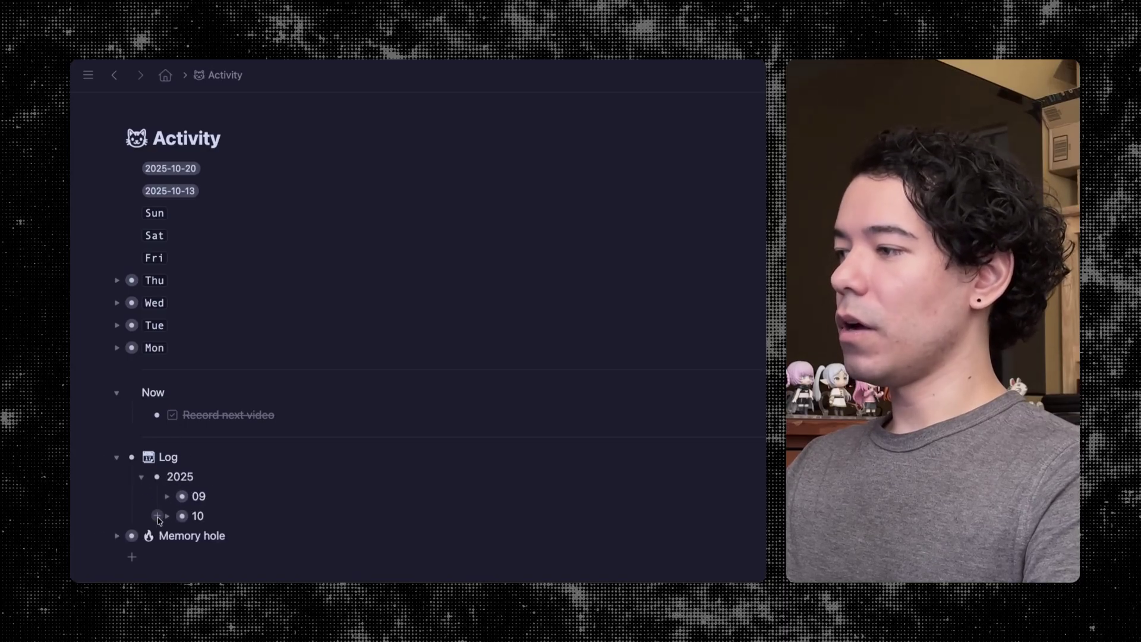
left_click(118, 457)
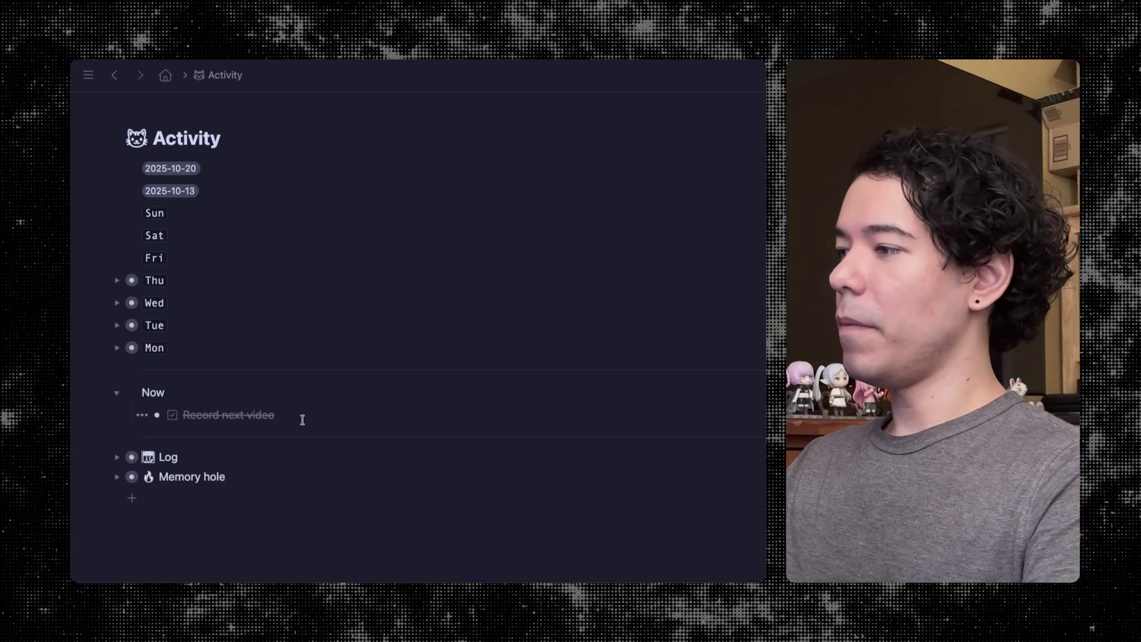
- Move the completed 'Record next video' task to the Today, 2025-10-10 log page with /today and view it
left_click(365, 418)
type("/")
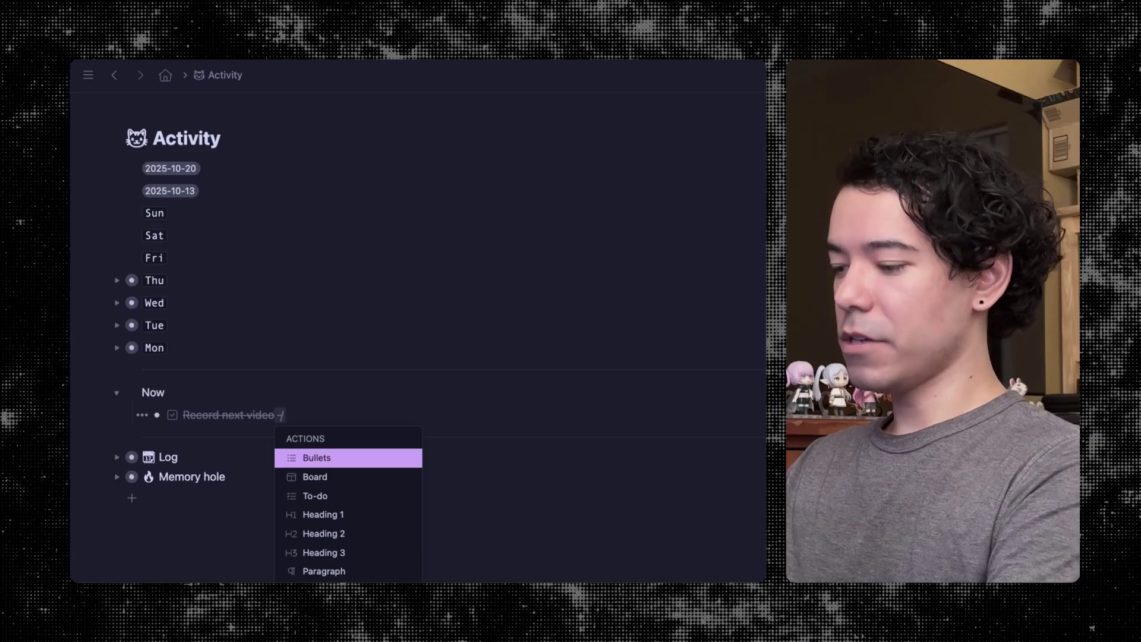
type("today")
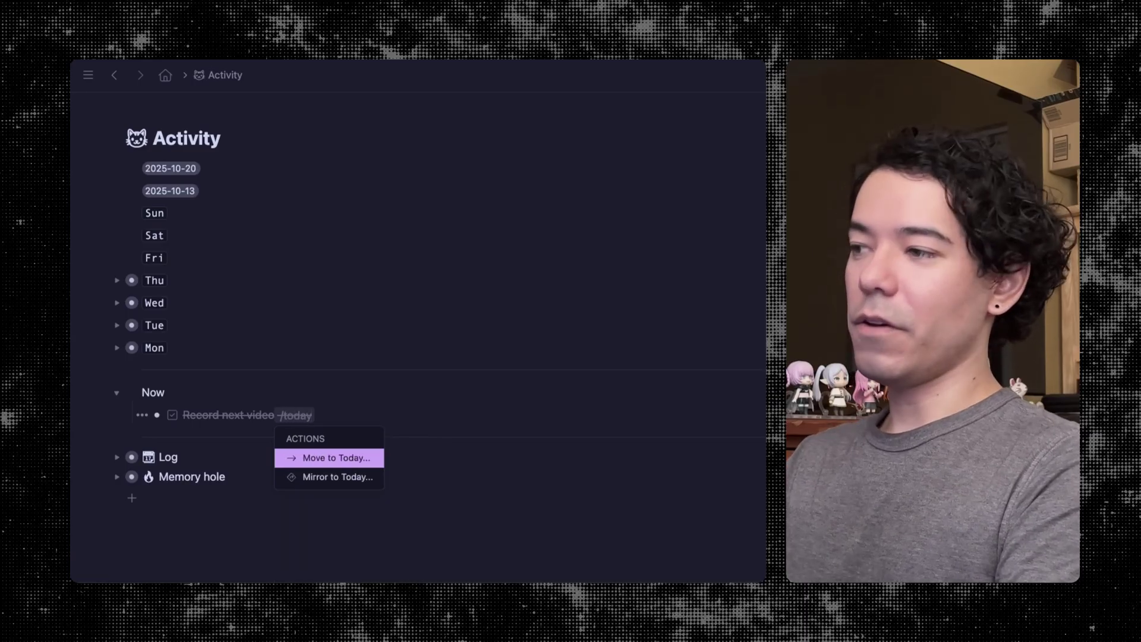
key("Return")
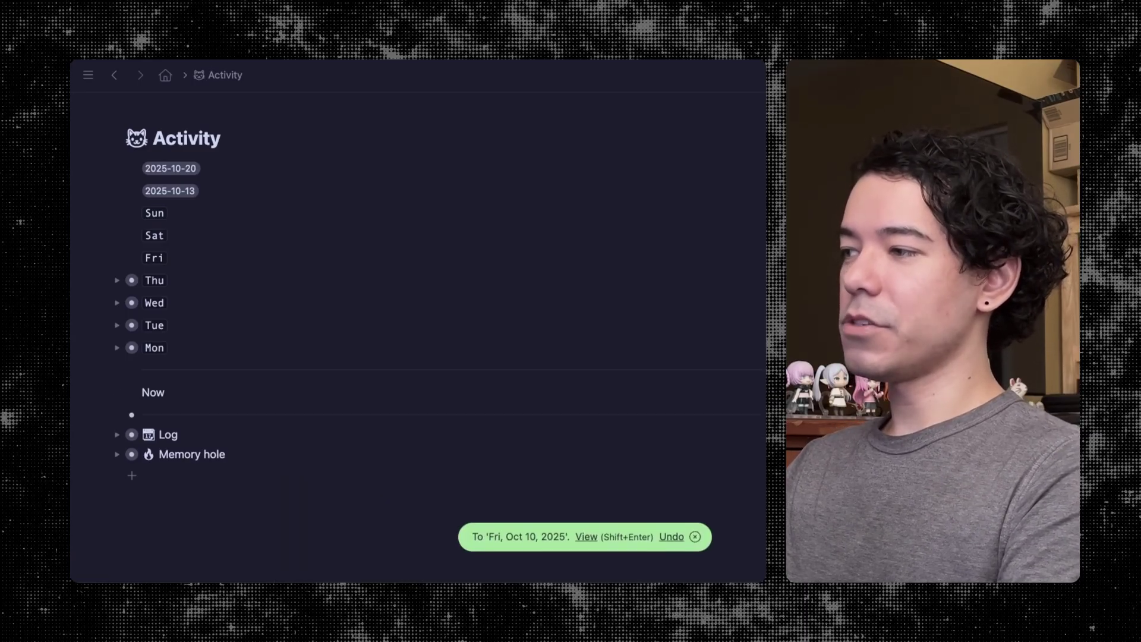
key("shift+Return")
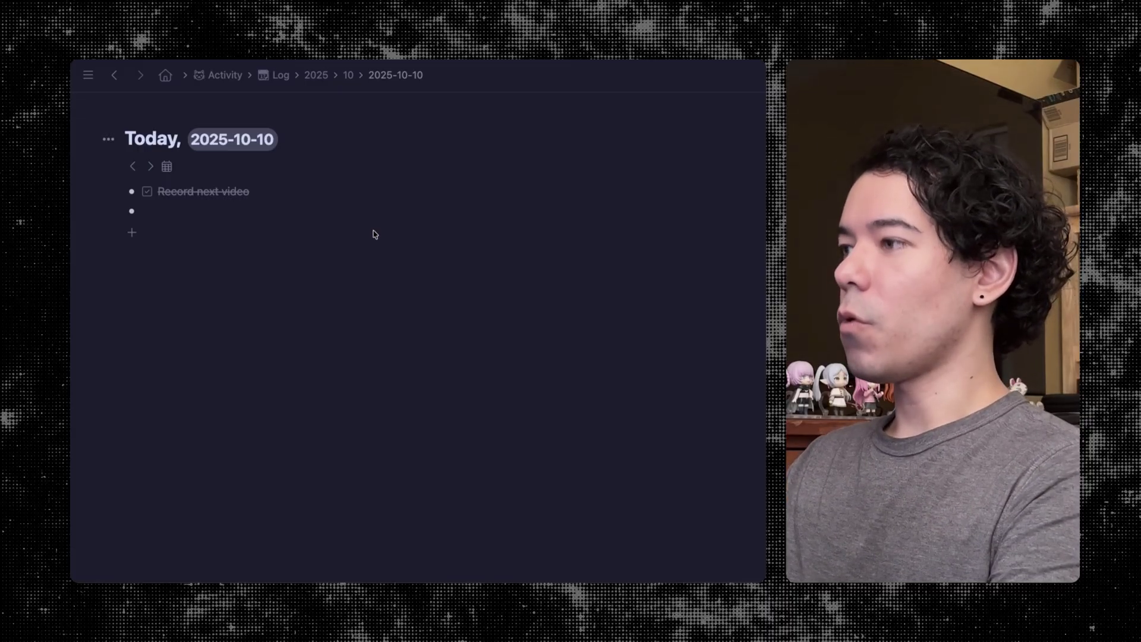
- Jump from today's log back to the Activity page with the Jump to search
key("super+k")
key("Return")
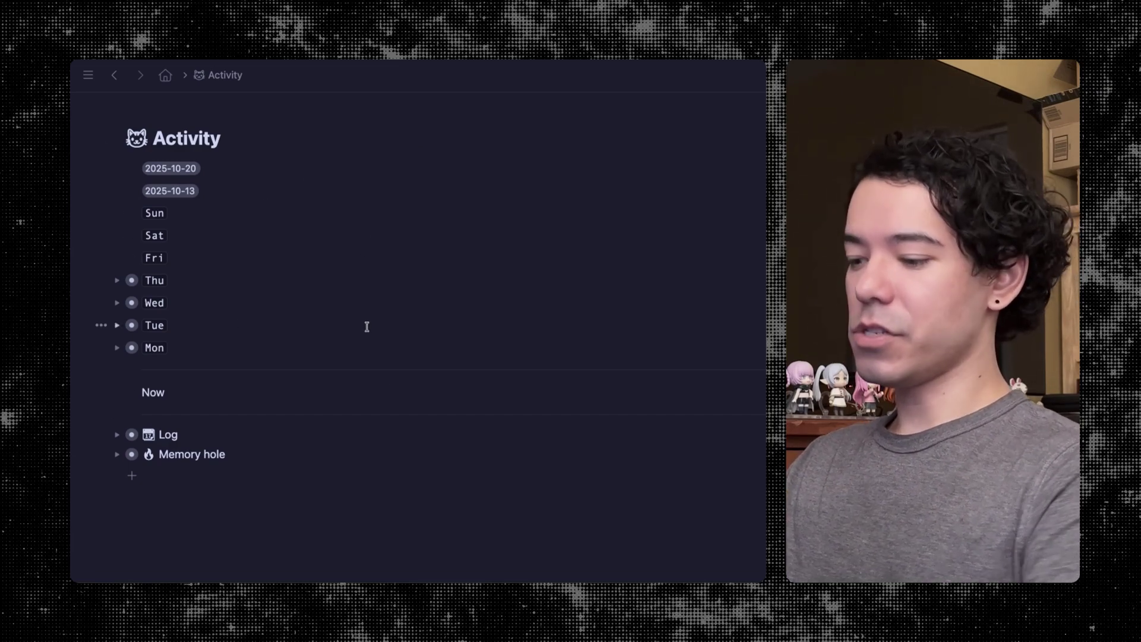
key("super+k")
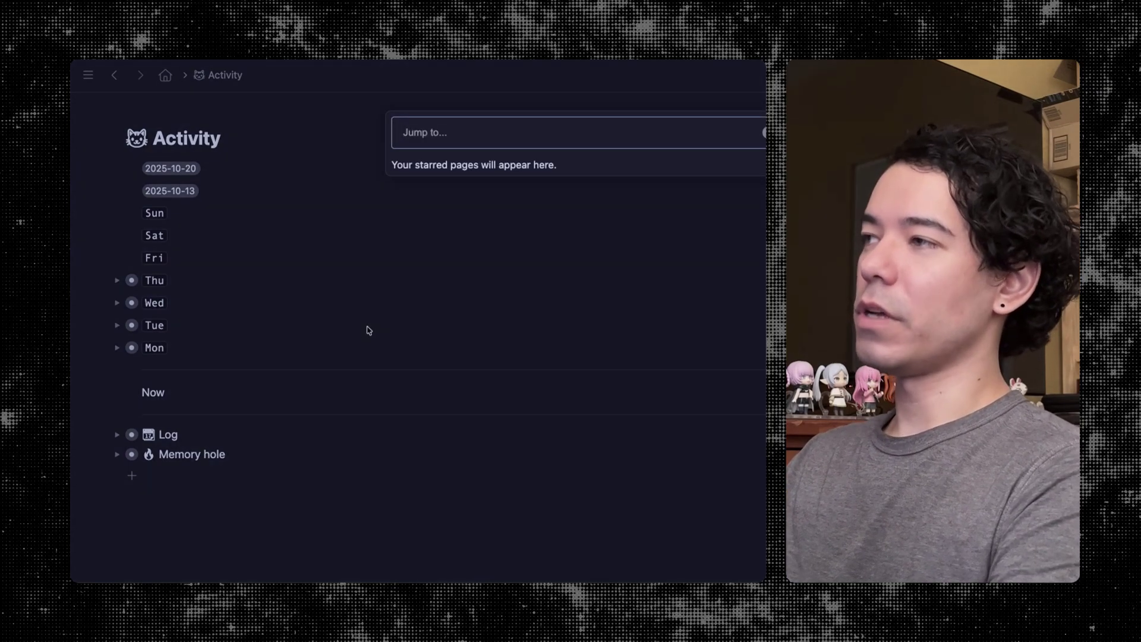
key("Escape")
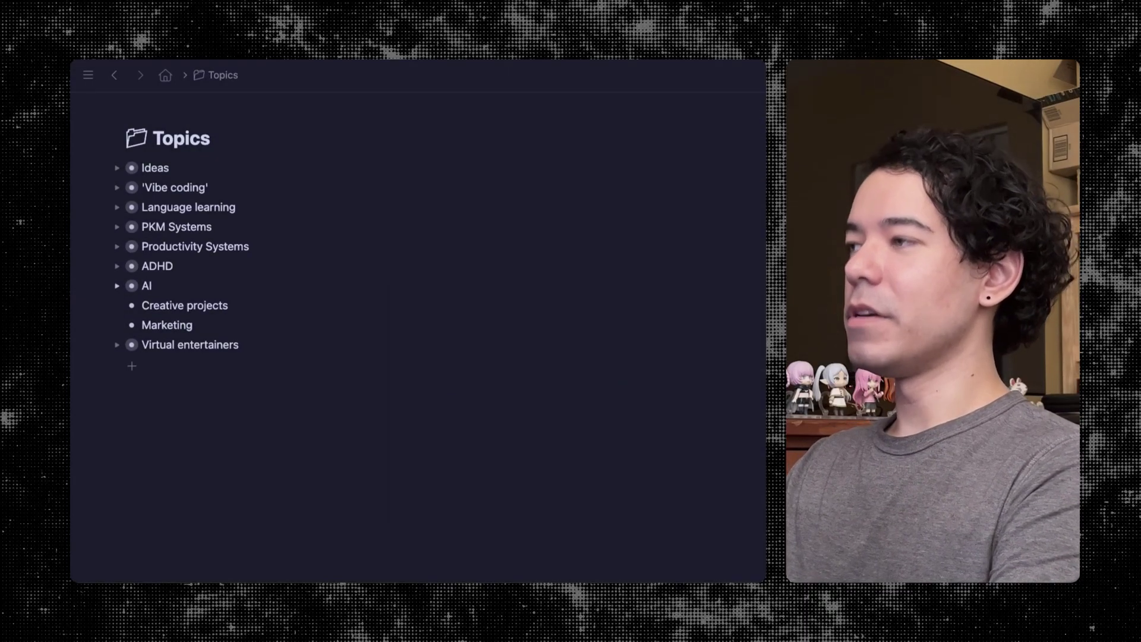
key("super+k")
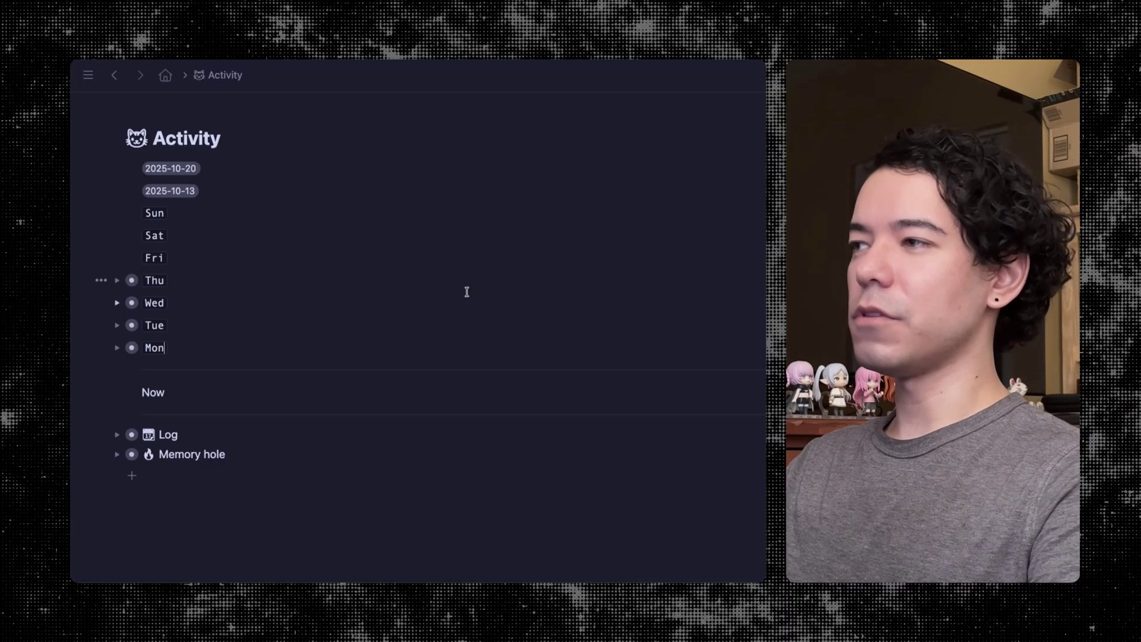
- Jump to the Topics page via the search, then return to Activity
left_click(165, 348)
key("super+k")
type("t")
key("Return")
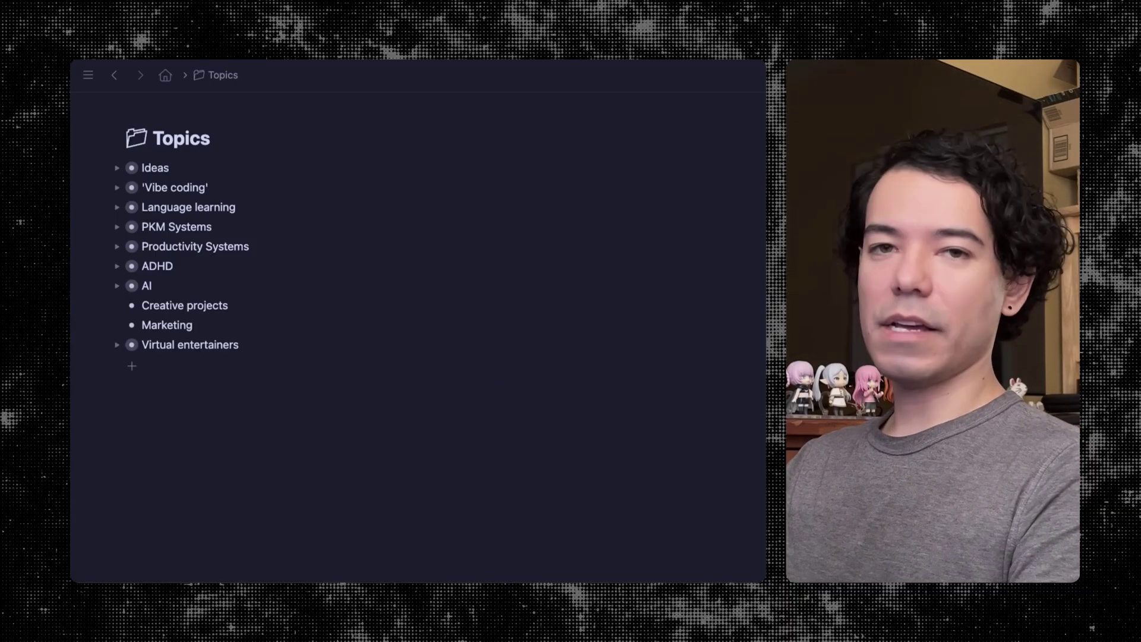
key("super+k")
key("Escape")
key("super+[")
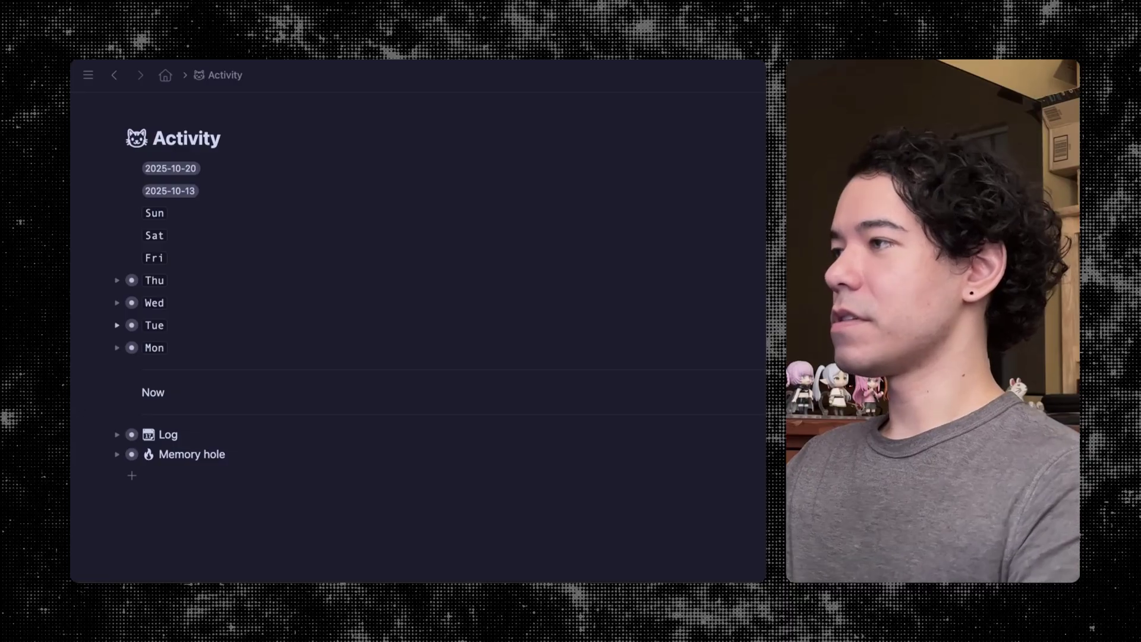
- Begin adding a shortcut for Memory hole with /short, then cancel the Add Shortcut dialog
left_click(267, 453)
type("/")
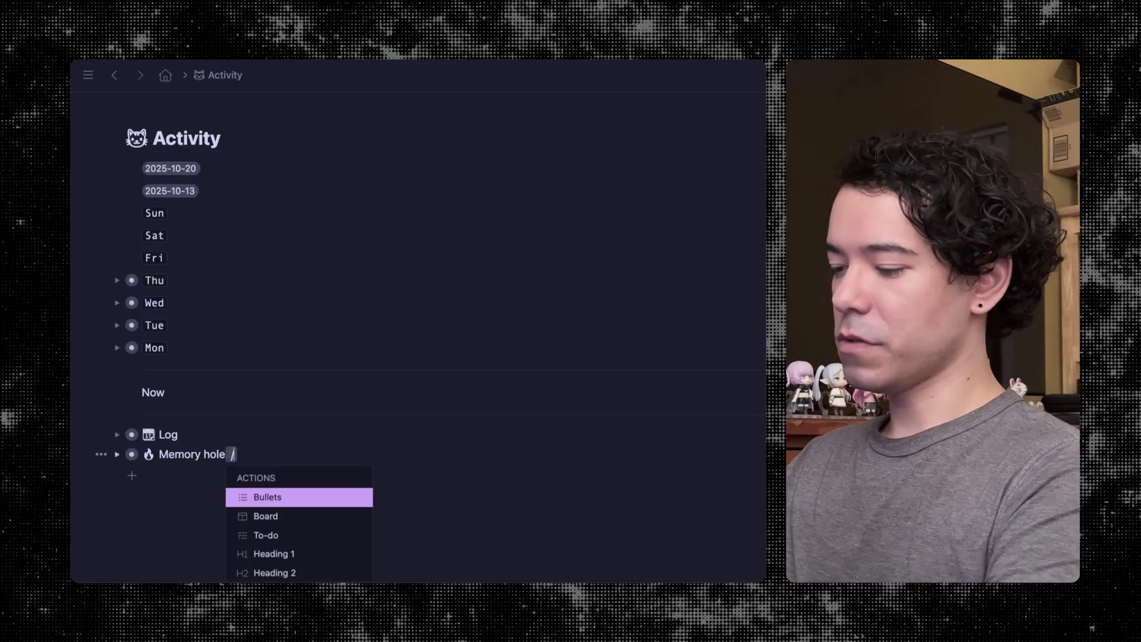
type("short")
key("Return")
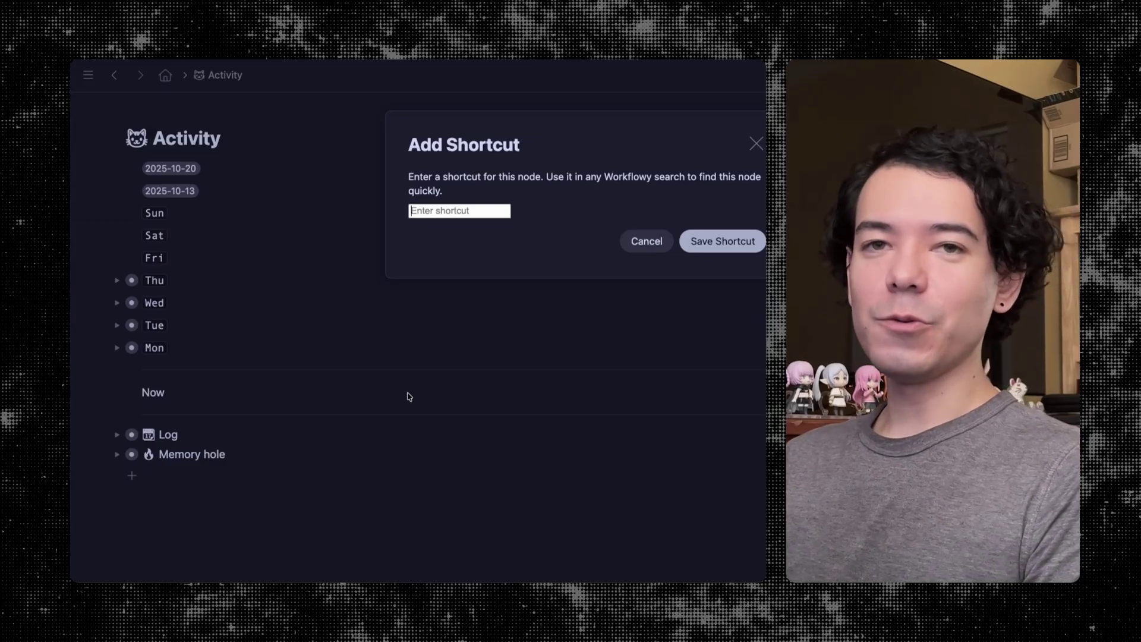
left_click(636, 244)
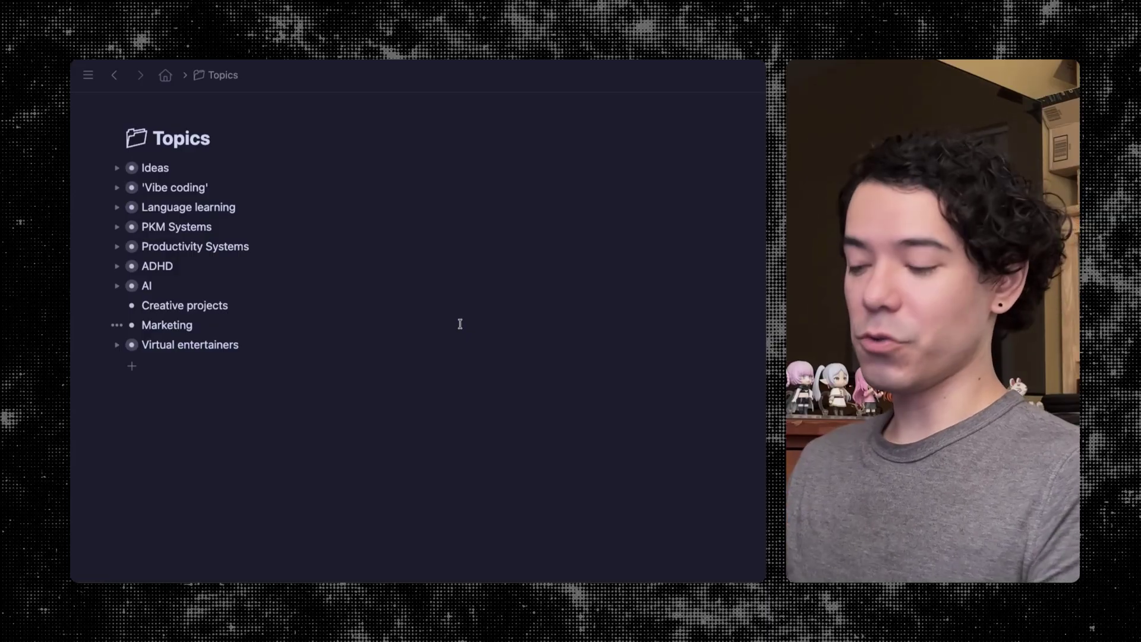
- Search 'activity' in Jump to and open the Activity page
key("super+k")
type("activity")
key("Return")
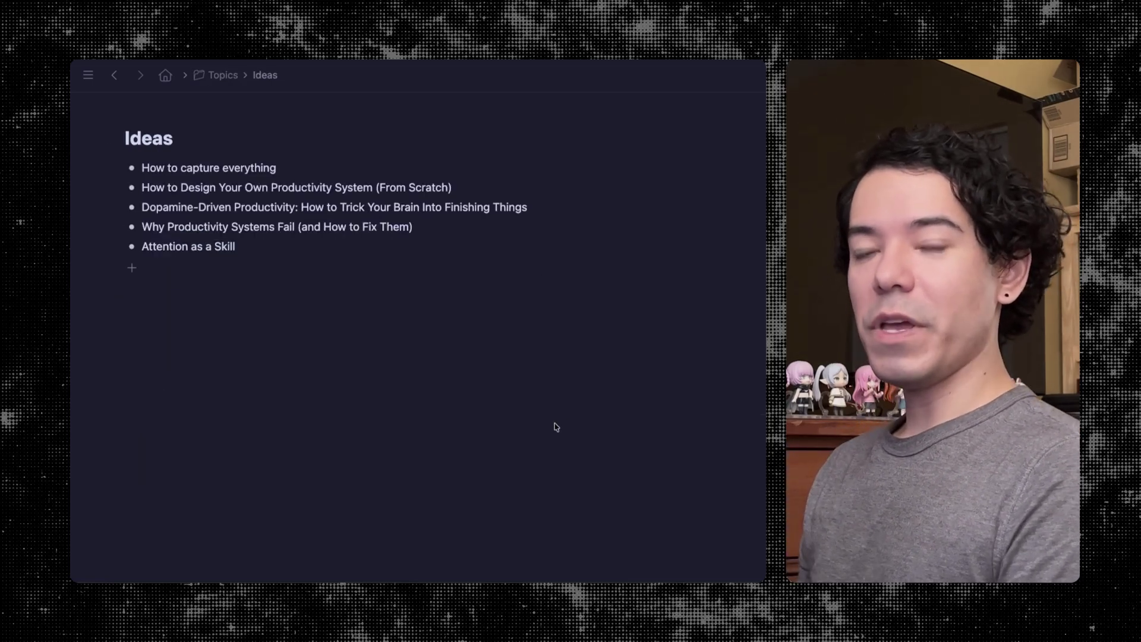
- From the Ideas page, search 'activity' again to return to the Activity outline
key("ctrl+k")
type("activity")
key("Return")
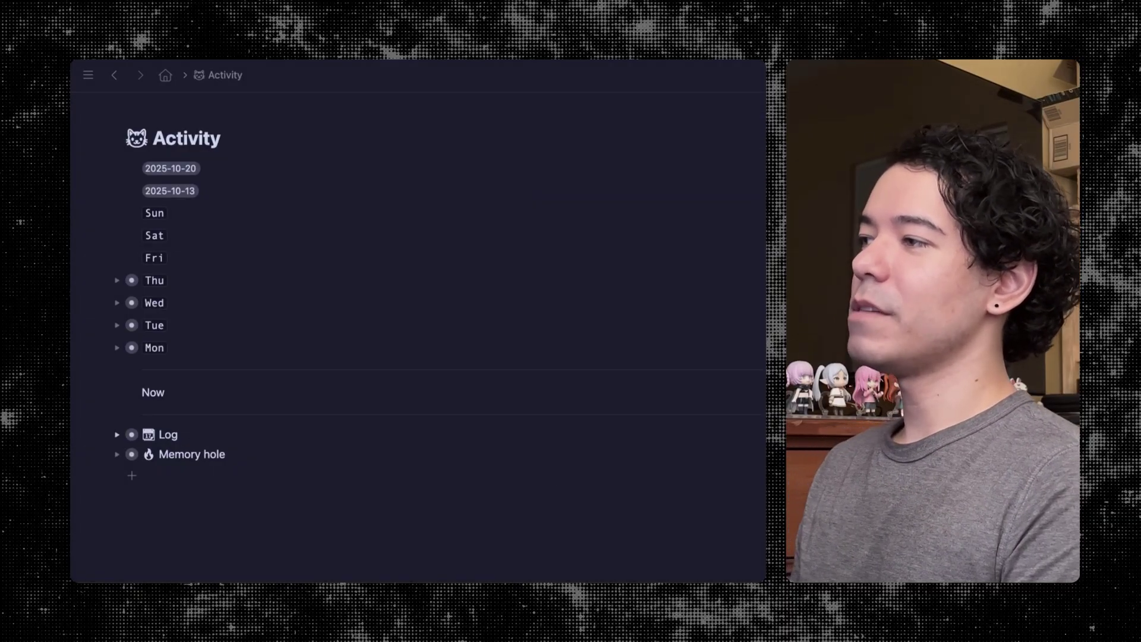